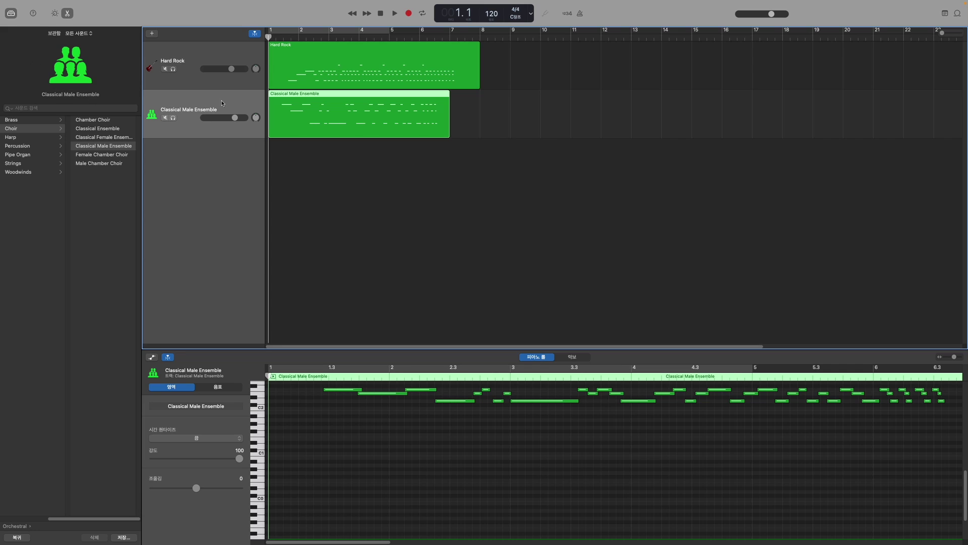
{"action": "left_click", "coordinate": [197, 83]}
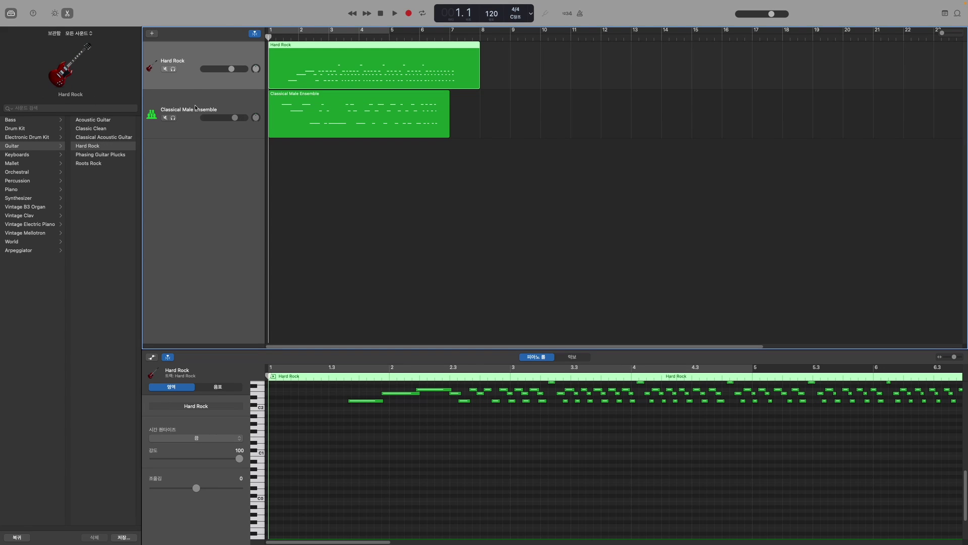
{"action": "left_click", "coordinate": [196, 107]}
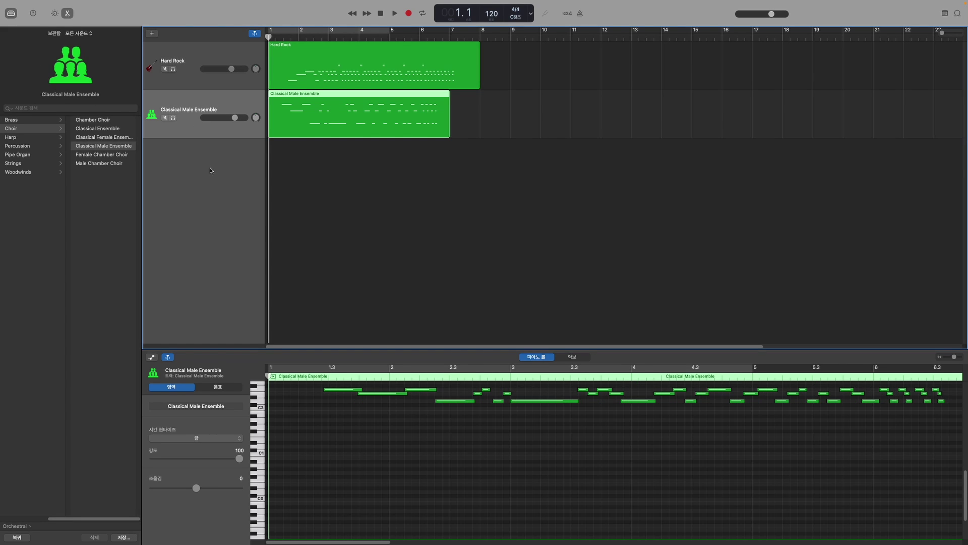
{"action": "left_click", "coordinate": [209, 85]}
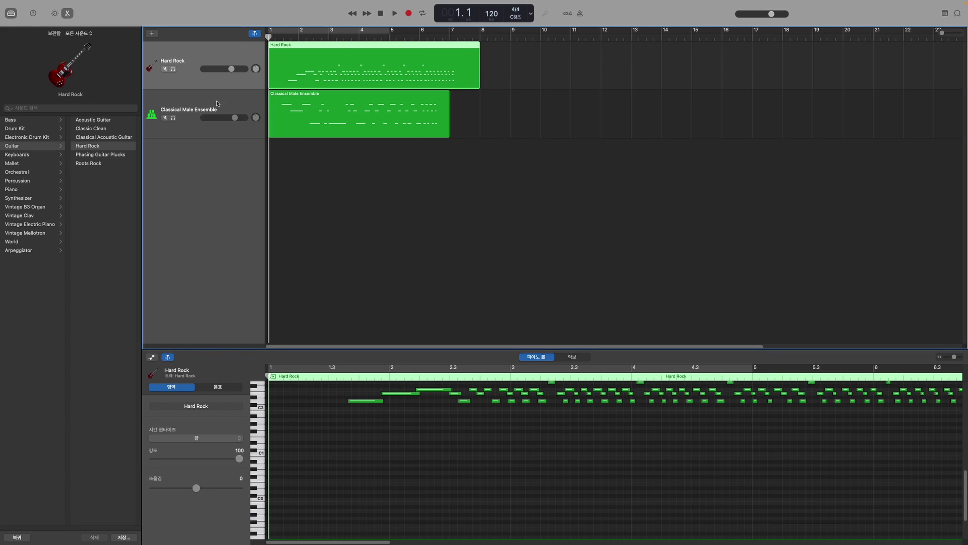
{"action": "left_click", "coordinate": [216, 103]}
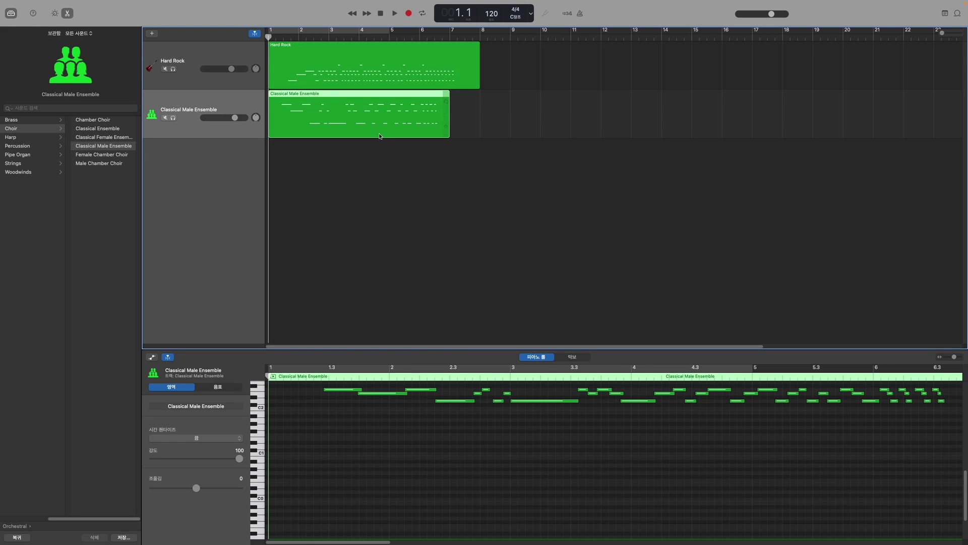
Play the opening two bars of both tracks, stop playback, and return the playhead to bar 1.
{"action": "left_click", "coordinate": [395, 14]}
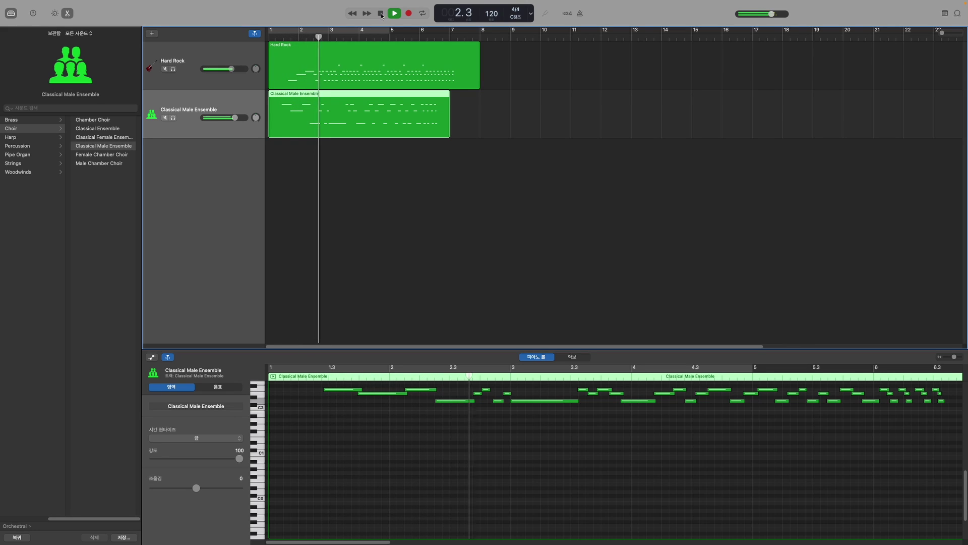
{"action": "left_click", "coordinate": [381, 14]}
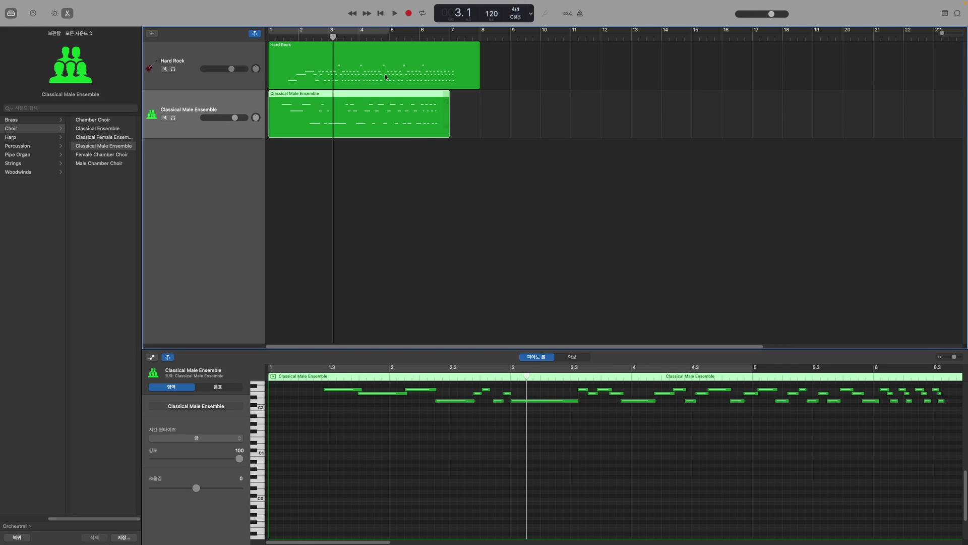
{"action": "left_click_drag", "start_coordinate": [333, 37], "coordinate": [268, 41]}
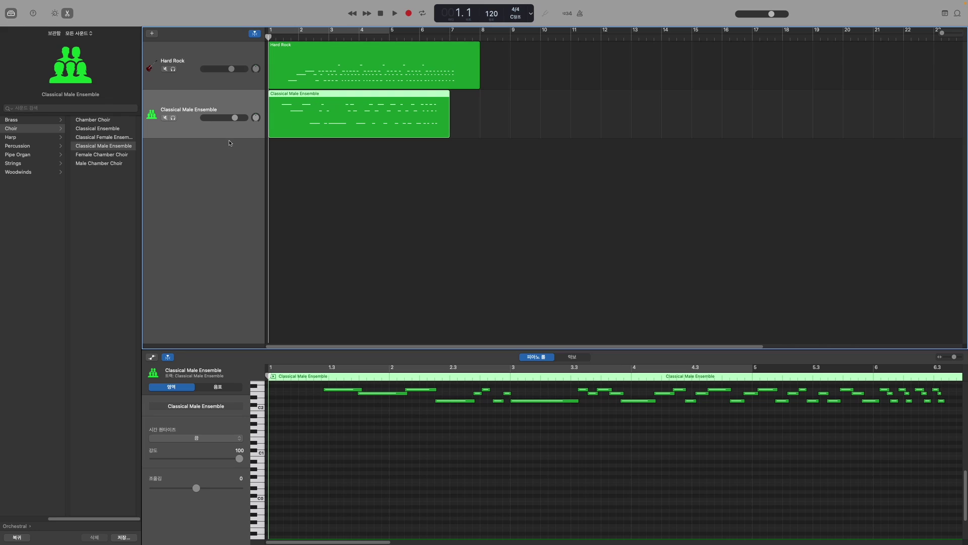
Lower the Classical Male Ensemble track's volume slightly and raise the Hard Rock track's volume slightly.
{"action": "mouse_move", "coordinate": [235, 121]}
{"action": "left_mouse_down"}
{"action": "mouse_move", "coordinate": [219, 118]}
{"action": "mouse_move", "coordinate": [232, 117]}
{"action": "left_mouse_up"}
{"action": "left_click", "coordinate": [205, 76]}
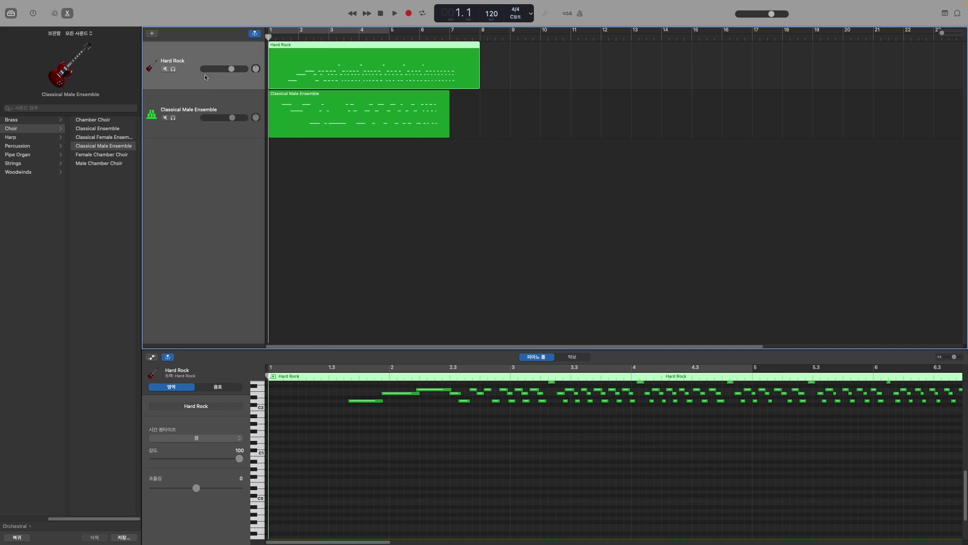
{"action": "left_click", "coordinate": [203, 103]}
{"action": "left_click", "coordinate": [191, 83]}
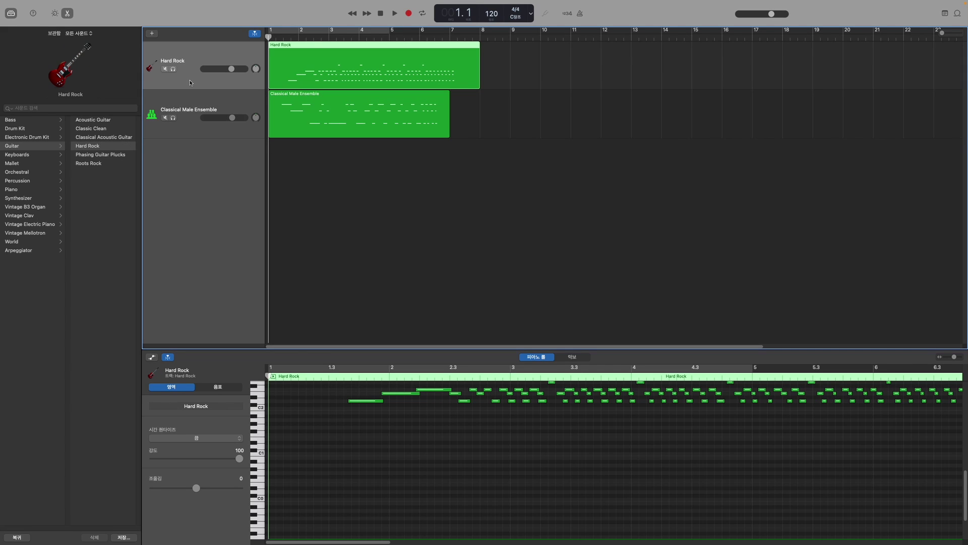
{"action": "left_click_drag", "start_coordinate": [232, 69], "coordinate": [233, 69]}
{"action": "left_click_drag", "start_coordinate": [233, 118], "coordinate": [233, 118]}
View the Smart Controls of the Classical Male Ensemble track, and return to its piano roll editor.
{"action": "left_click", "coordinate": [191, 132]}
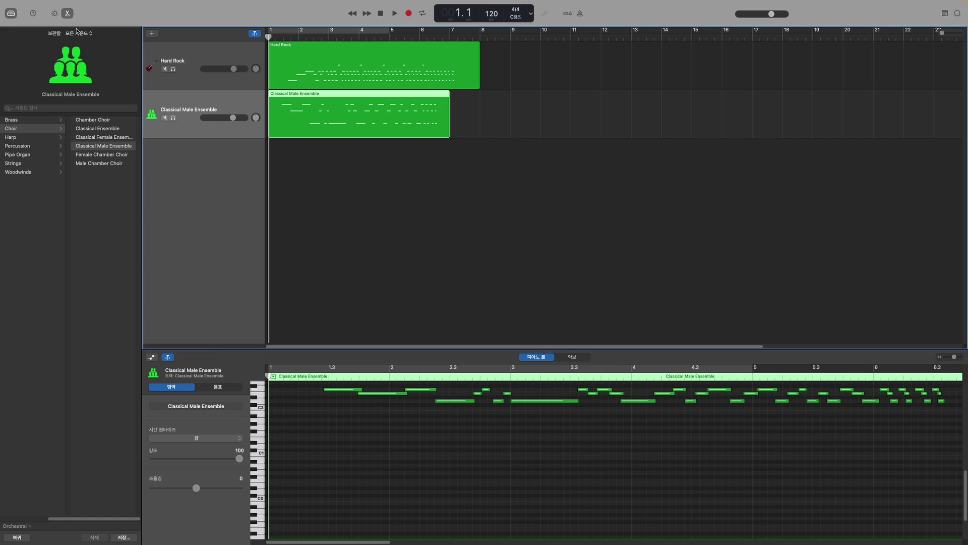
{"action": "left_click", "coordinate": [68, 14]}
{"action": "left_click", "coordinate": [55, 13]}
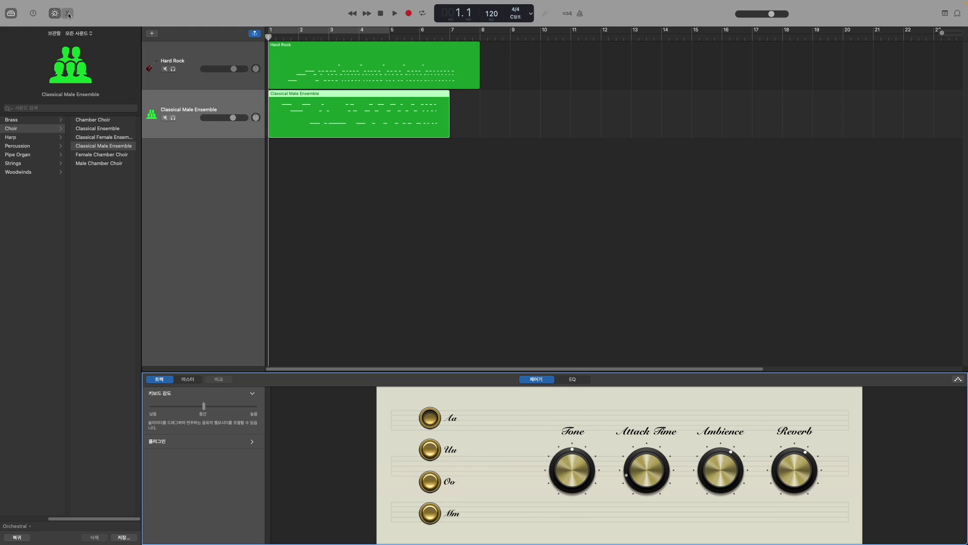
{"action": "left_click", "coordinate": [68, 13]}
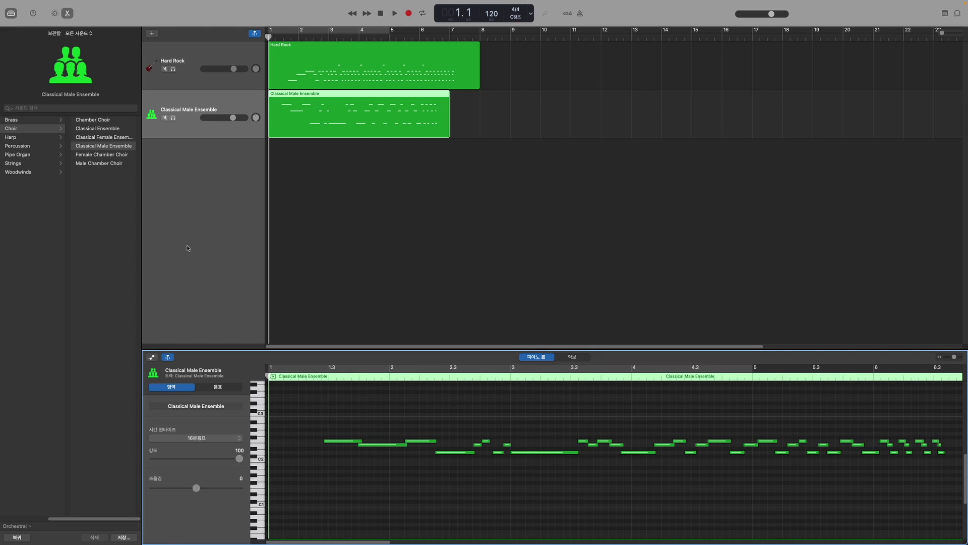
Show the MIDI controller lane beneath the choir region's piano roll and enlarge the editor to about the middle of the window.
{"action": "left_click", "coordinate": [153, 359]}
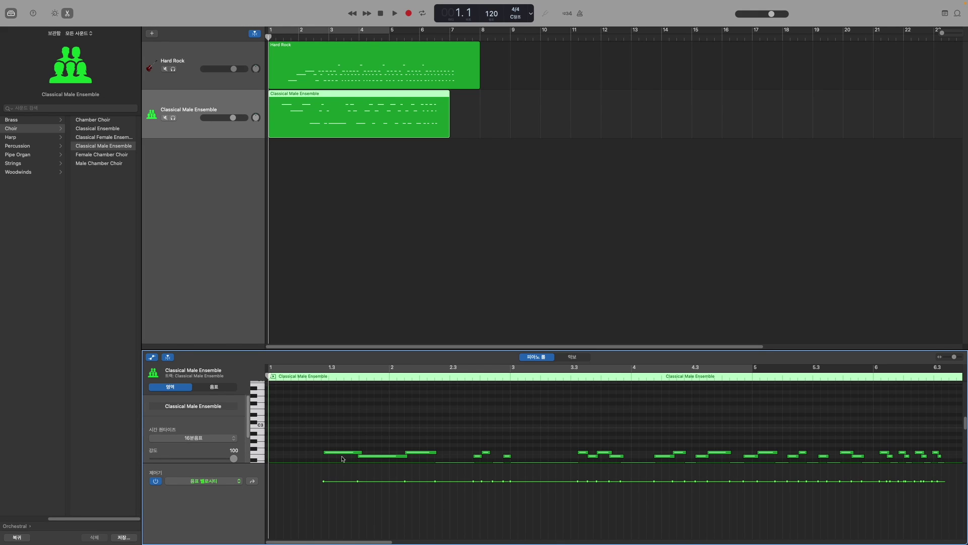
{"action": "scroll", "coordinate": [370, 446], "scroll_direction": "down", "scroll_amount": 5}
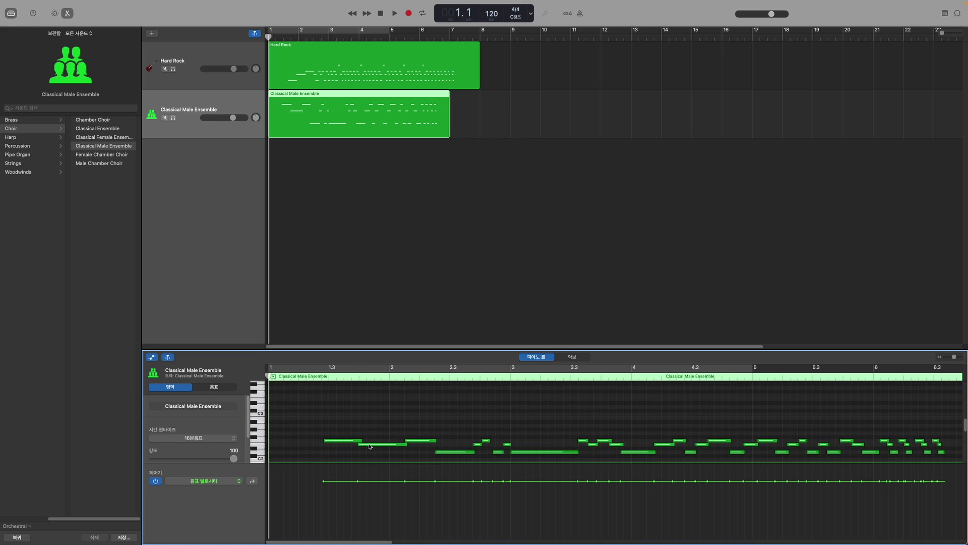
{"action": "scroll", "coordinate": [370, 446], "scroll_direction": "up", "scroll_amount": 1}
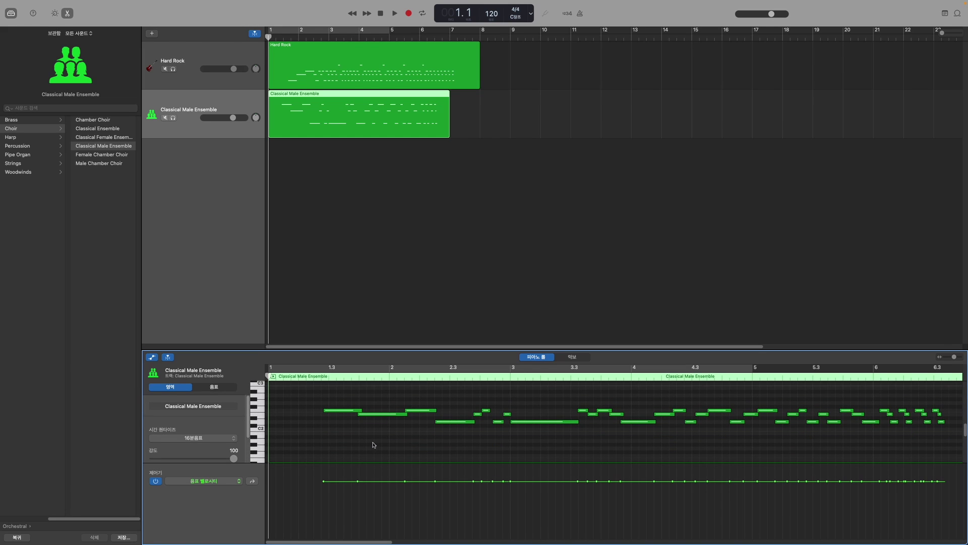
{"action": "left_click_drag", "start_coordinate": [350, 352], "coordinate": [352, 226]}
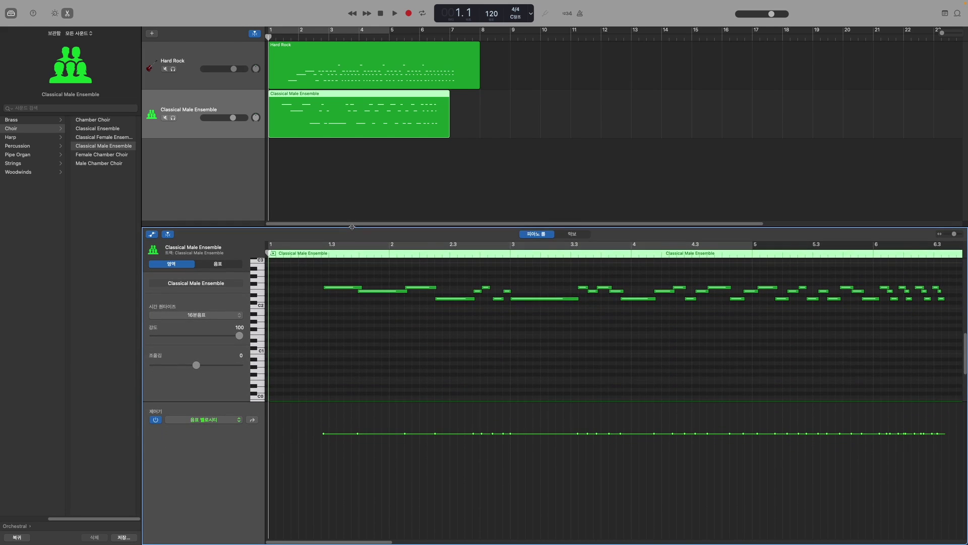
Audition the first four notes of the Classical Male Ensemble region individually, finishing with the first note selected.
{"action": "left_click", "coordinate": [336, 289]}
{"action": "left_click", "coordinate": [379, 292]}
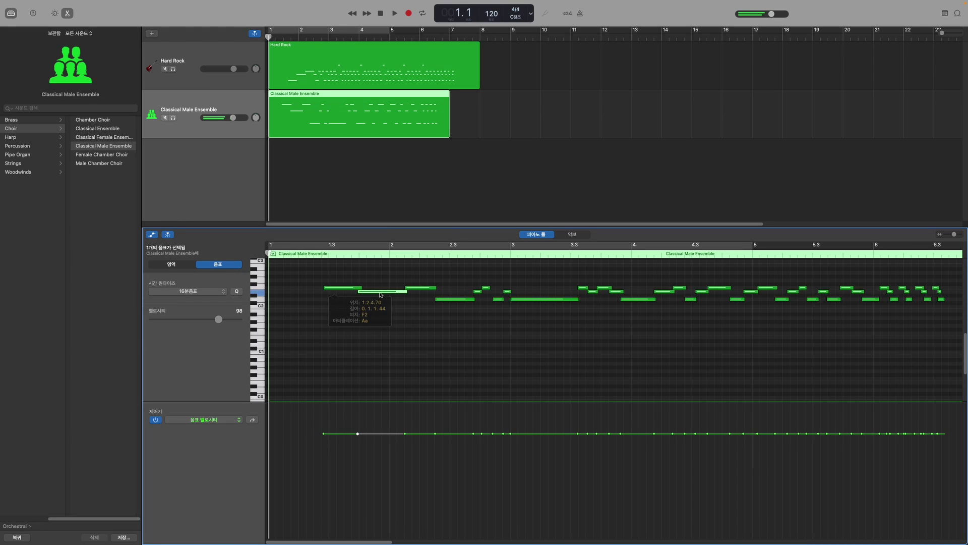
{"action": "left_click", "coordinate": [414, 287]}
{"action": "left_click", "coordinate": [451, 299]}
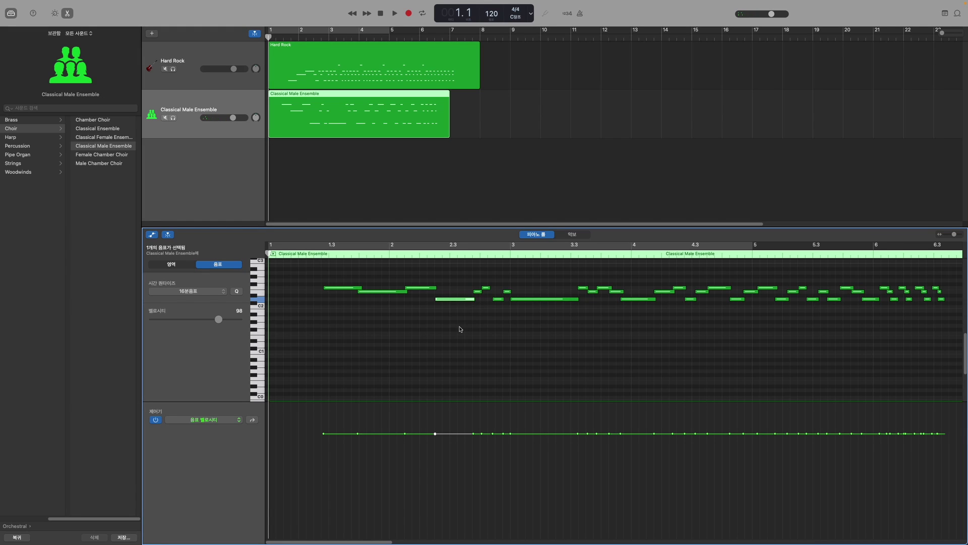
{"action": "left_click", "coordinate": [347, 296]}
{"action": "left_click", "coordinate": [341, 287]}
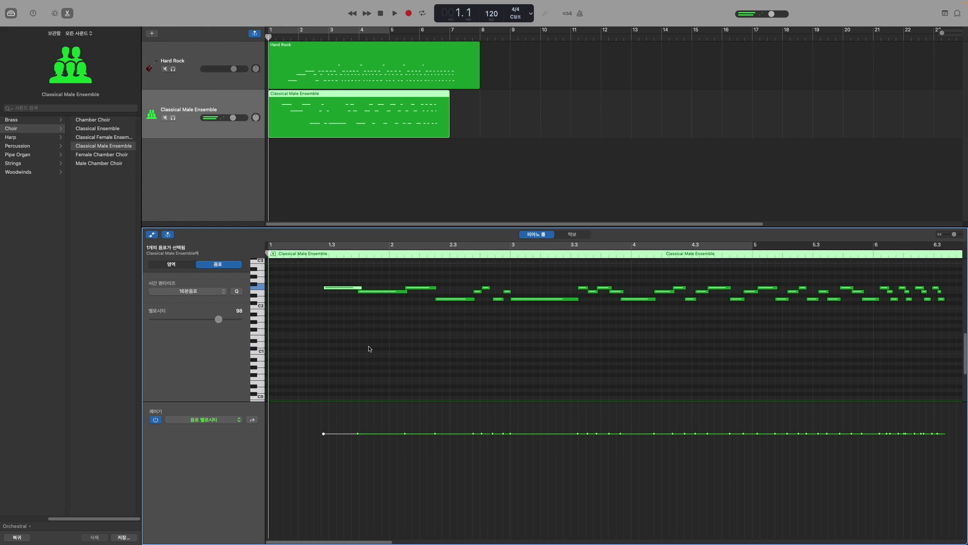
Bring up the Musical Typing keyboard over the empty track area, try one of its notes, and close it.
{"action": "key", "text": "super+k"}
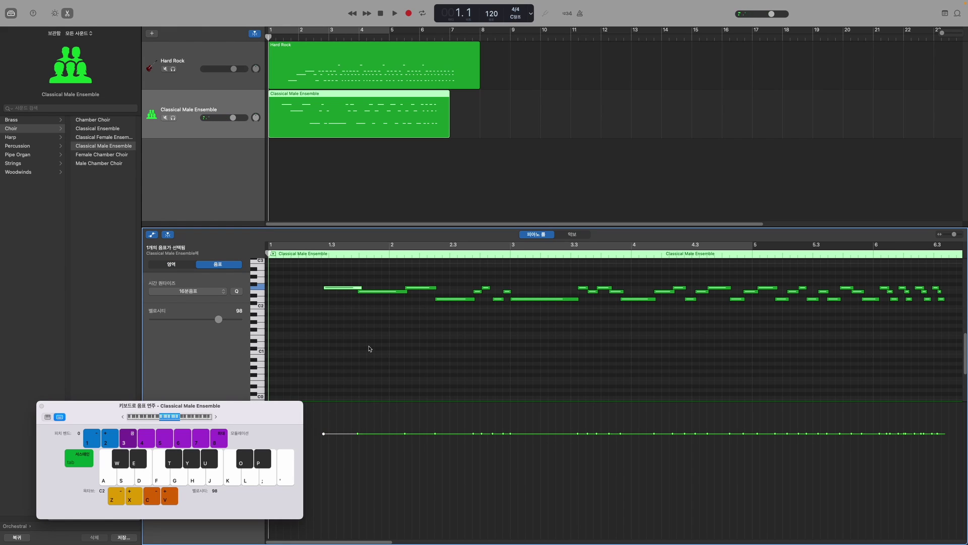
{"action": "left_click_drag", "start_coordinate": [228, 408], "coordinate": [742, 110]}
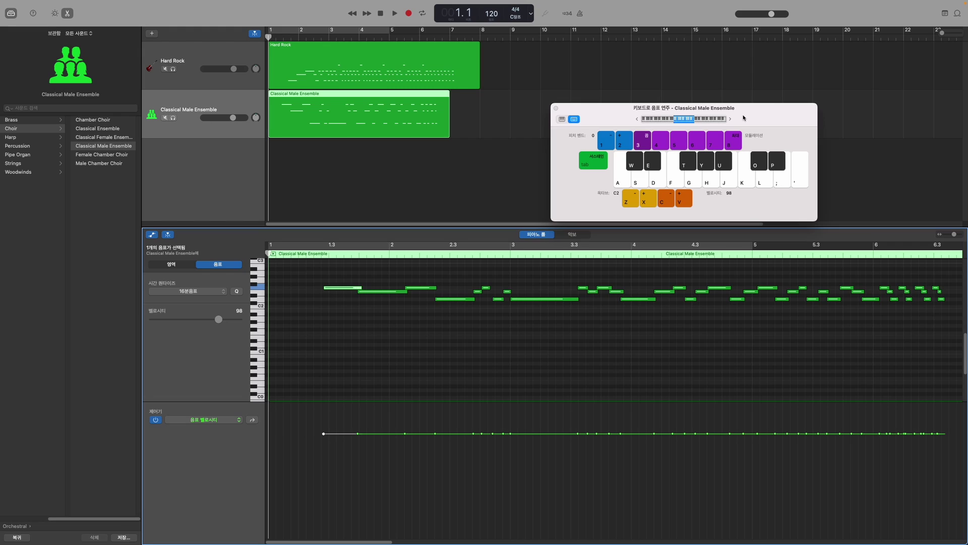
{"action": "left_click", "coordinate": [677, 181]}
{"action": "left_click", "coordinate": [556, 108]}
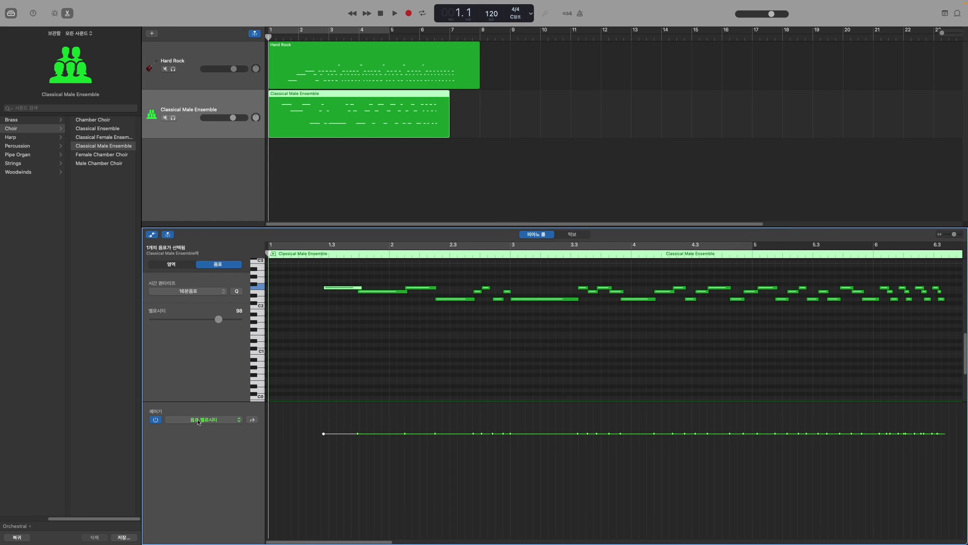
Switch the choir region's controller lane to volume (음량) and create a level volume curve starting at bar 1.
{"action": "left_click", "coordinate": [233, 421]}
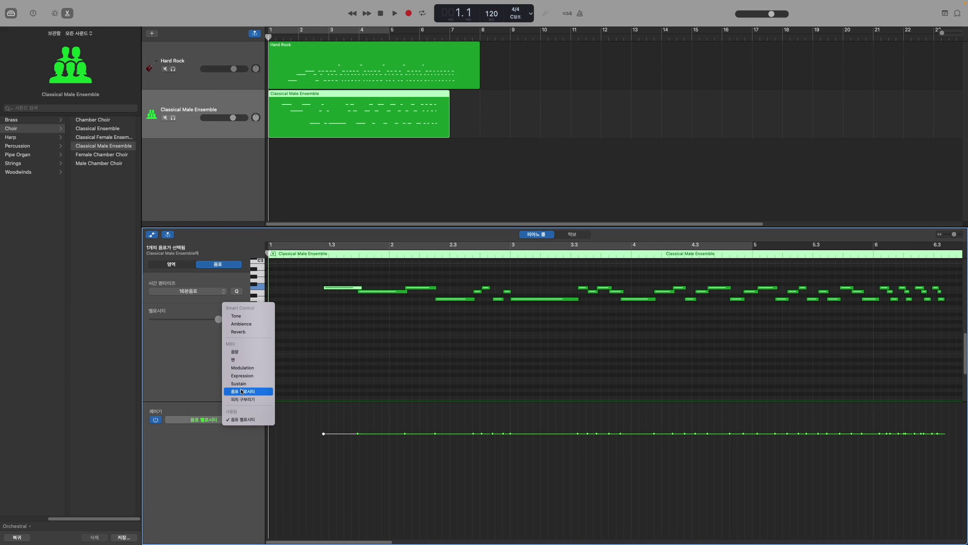
{"action": "left_click", "coordinate": [234, 352]}
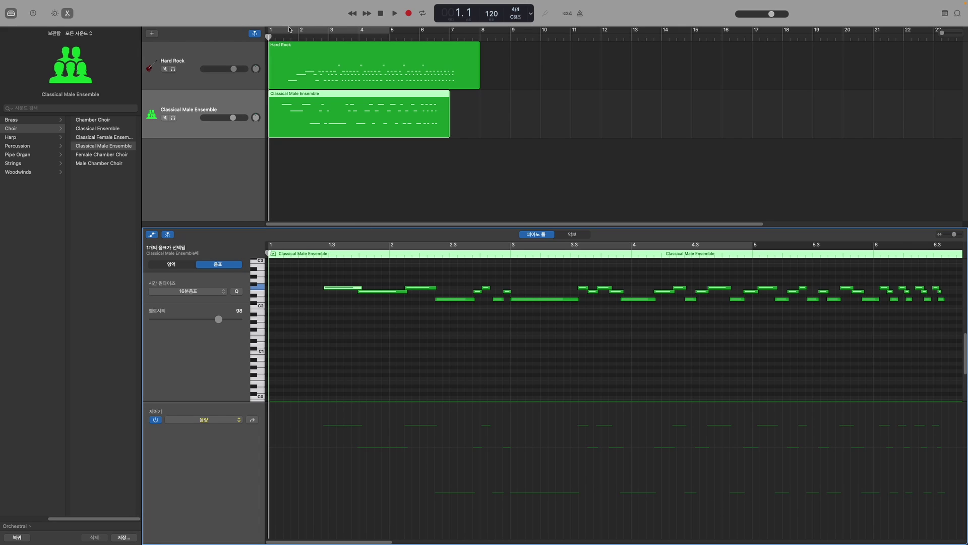
{"action": "left_click", "coordinate": [301, 37]}
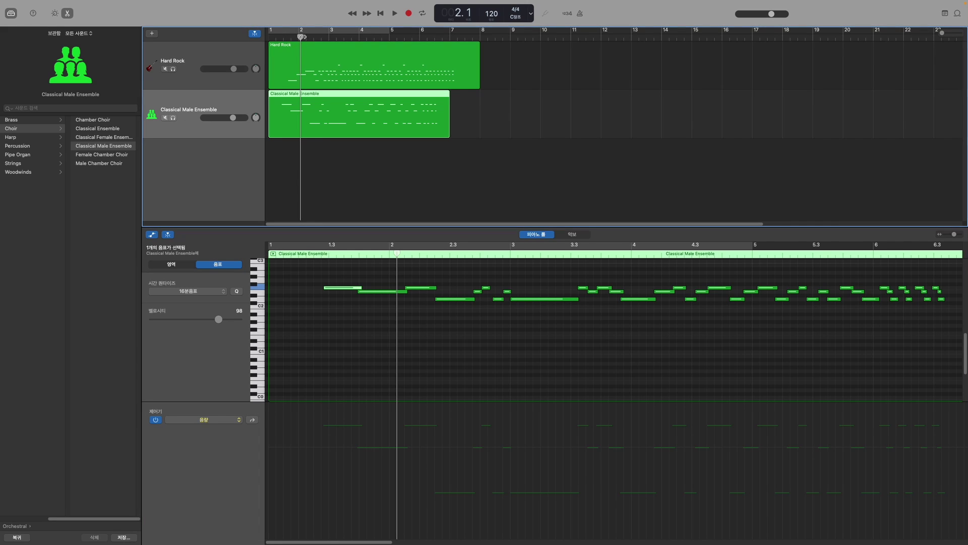
{"action": "key", "text": "space"}
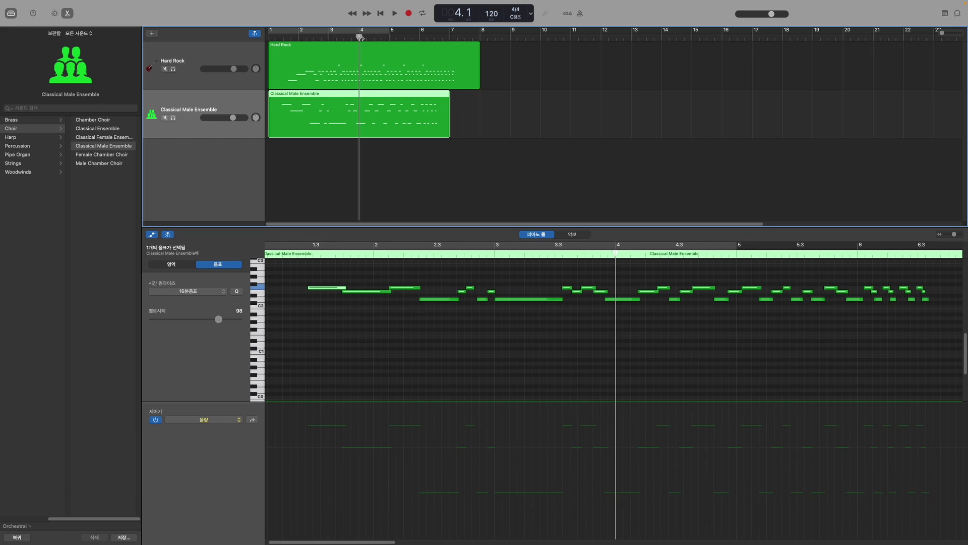
{"action": "key", "text": "space"}
{"action": "key", "text": "Return"}
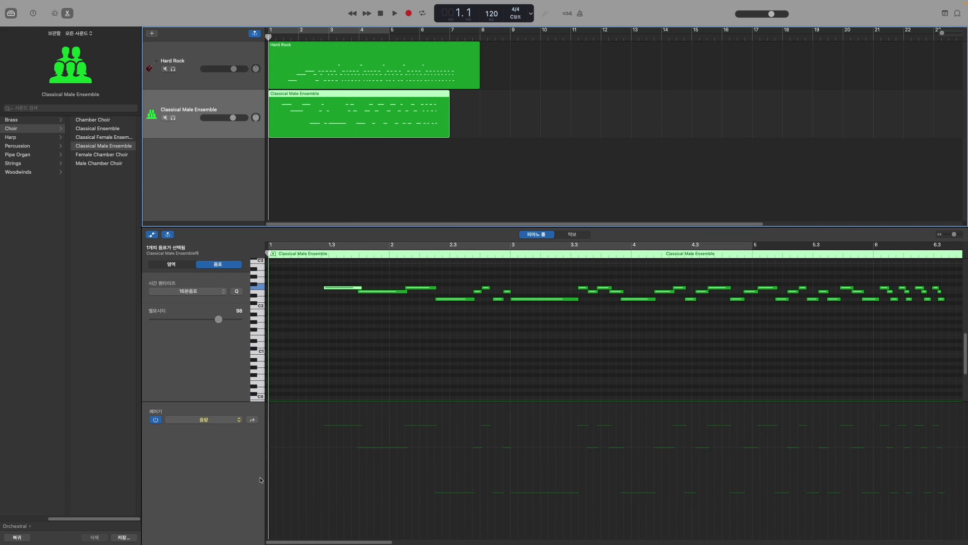
{"action": "left_click", "coordinate": [621, 474]}
{"action": "left_click", "coordinate": [621, 474]}
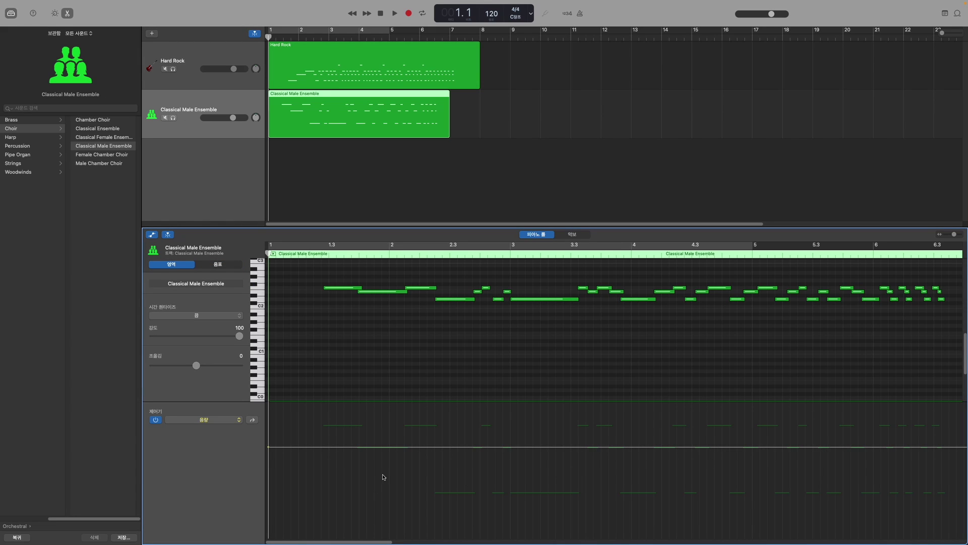
Shape the choir's volume curve to fall from bar 2 to near zero at bar 3, hold until beat 4, and regain its initial level at bar 4.
{"action": "left_click", "coordinate": [390, 254]}
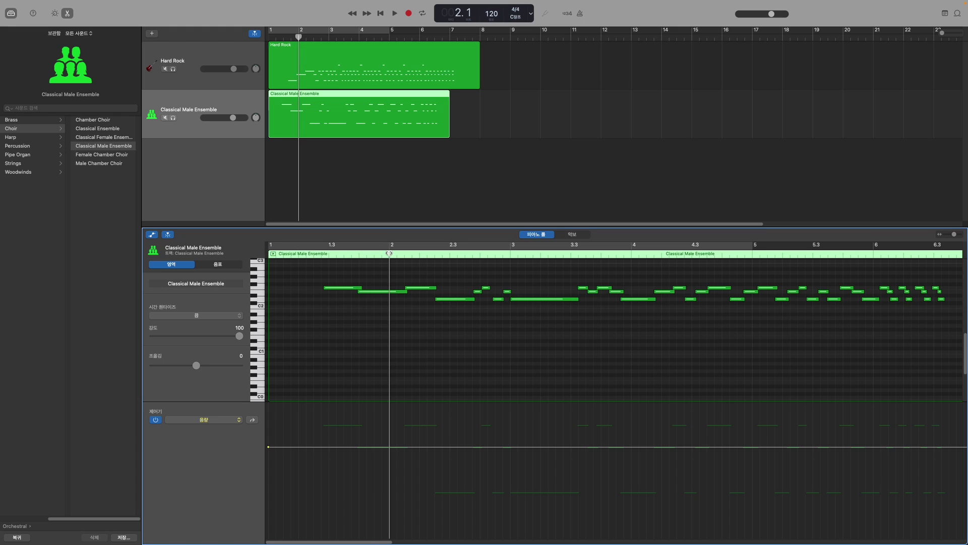
{"action": "left_click", "coordinate": [390, 447]}
{"action": "left_click_drag", "start_coordinate": [510, 446], "coordinate": [510, 531]}
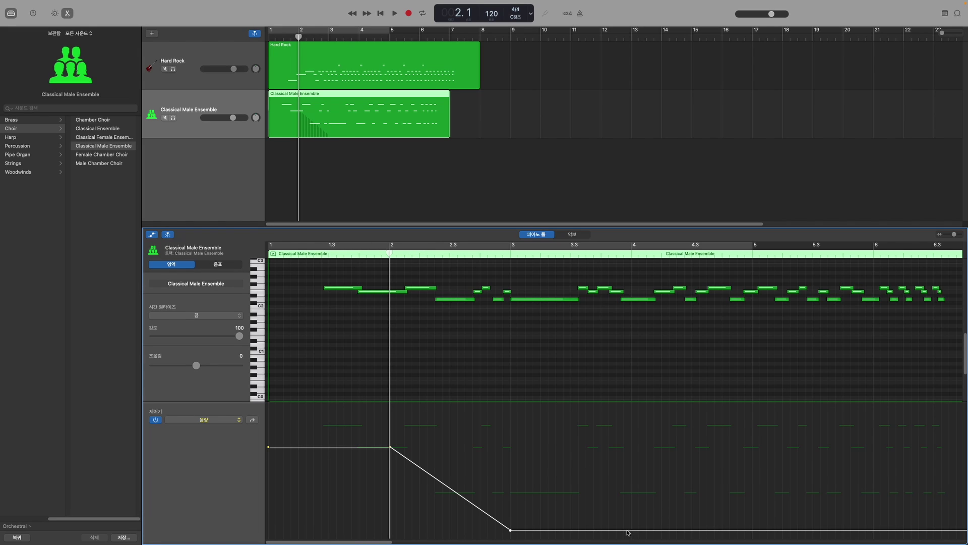
{"action": "left_click", "coordinate": [602, 530]}
{"action": "left_click_drag", "start_coordinate": [633, 531], "coordinate": [633, 447]}
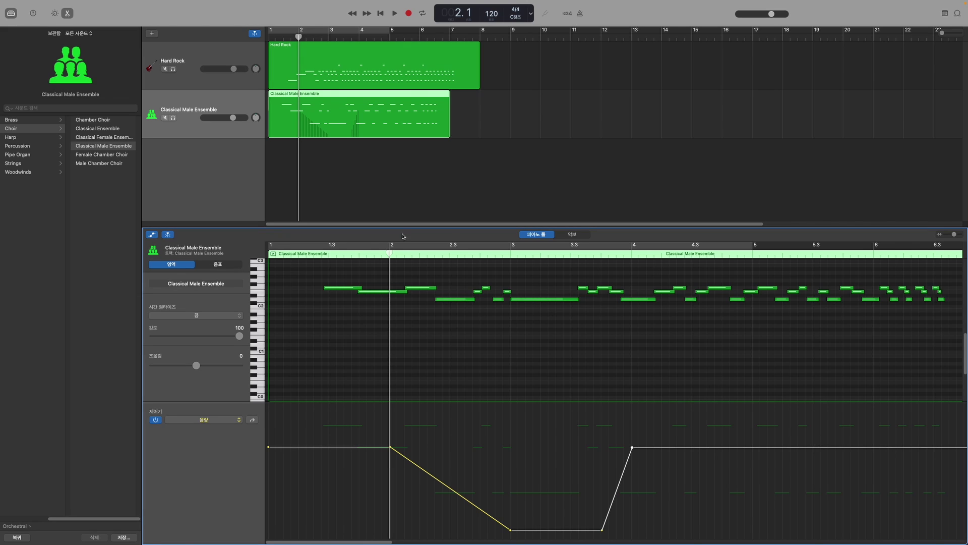
Play the song from bar 1 through the choir's volume dip and stop in bar 4.
{"action": "left_click", "coordinate": [267, 35]}
{"action": "key", "text": "space"}
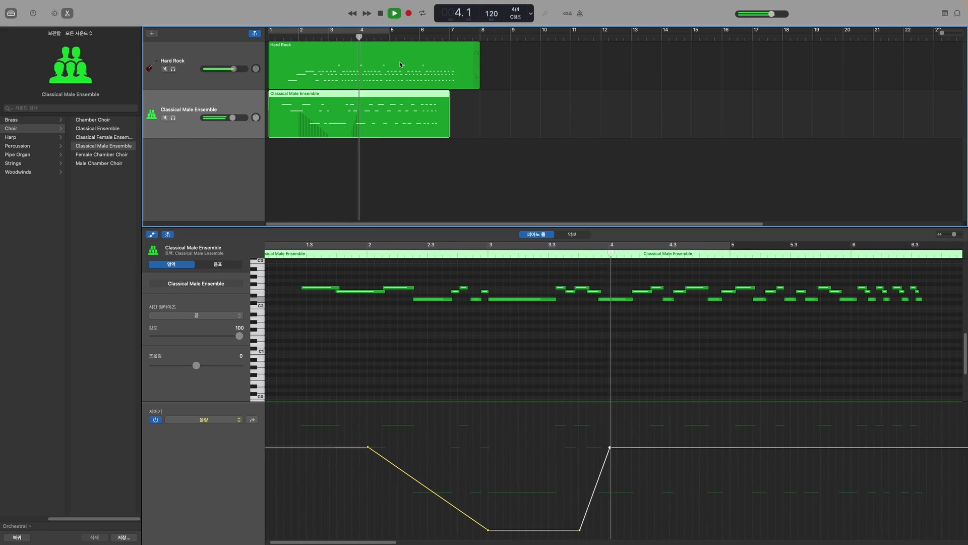
{"action": "key", "text": "space"}
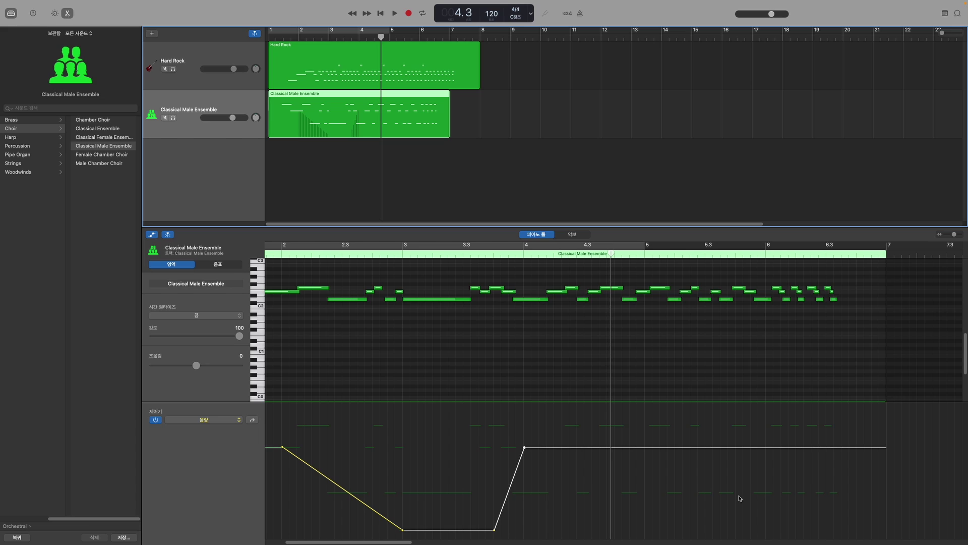
Check which controller parameters are available for the Hard Rock region, leaving its current choice as is.
{"action": "left_click", "coordinate": [204, 59]}
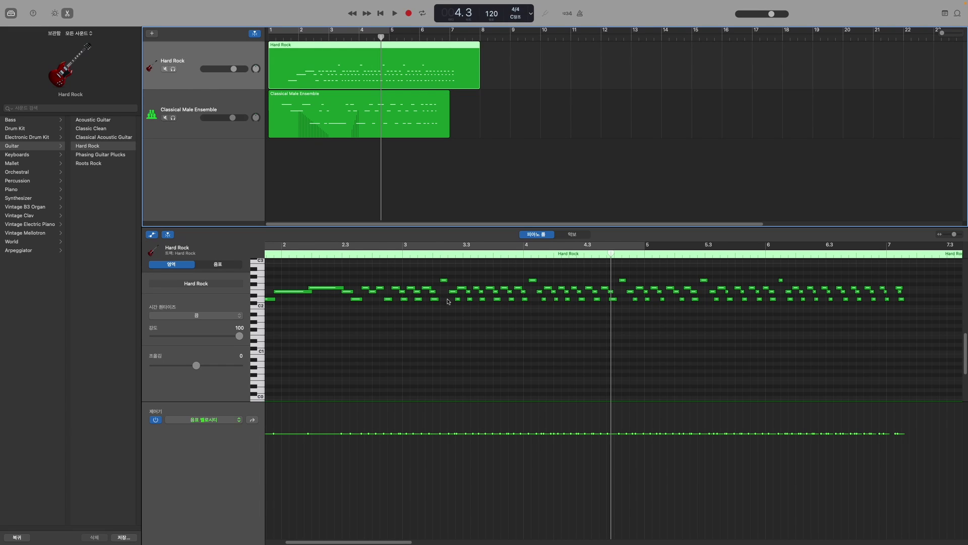
{"action": "left_click", "coordinate": [222, 420]}
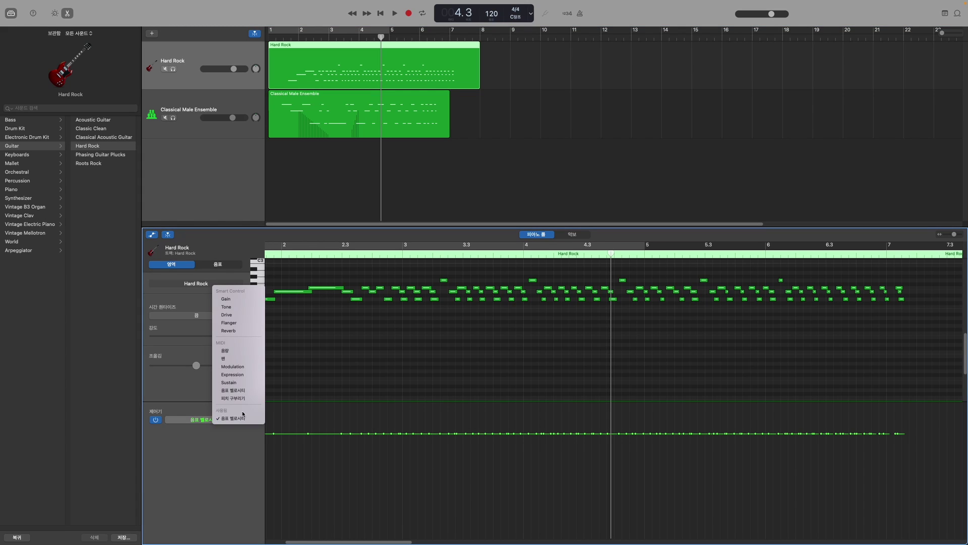
{"action": "left_click", "coordinate": [223, 442]}
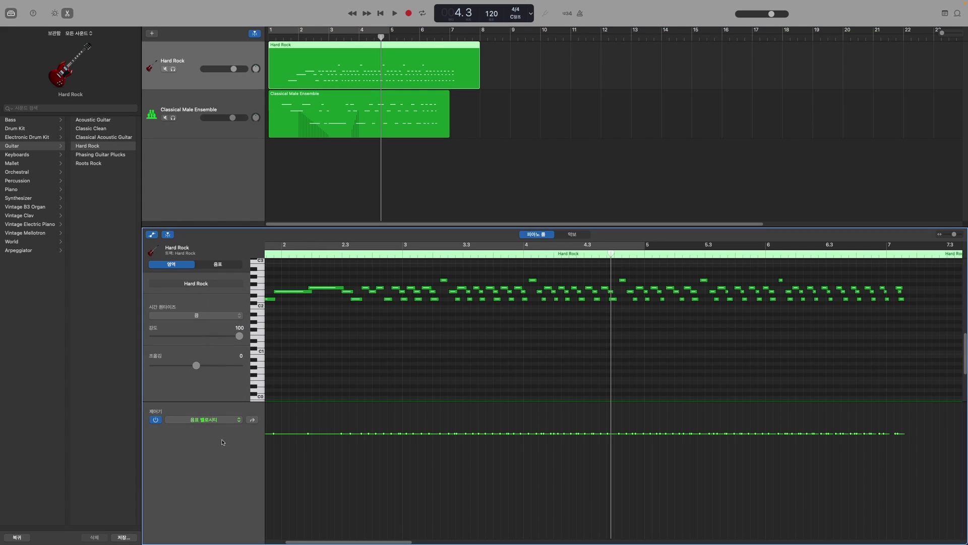
Switch the Classical Male Ensemble region's controller lane from volume to note velocity (음표 벨로시티).
{"action": "left_click", "coordinate": [238, 104]}
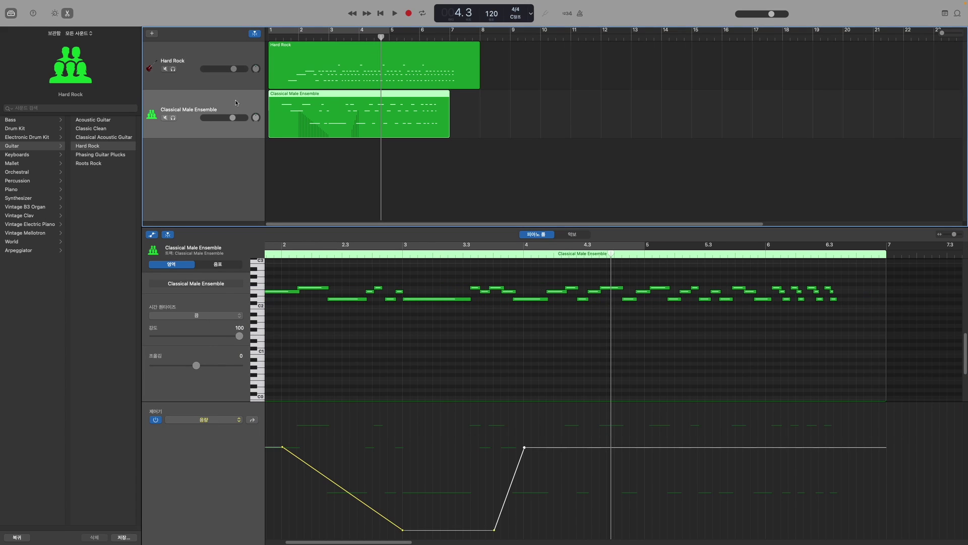
{"action": "left_click", "coordinate": [228, 421]}
{"action": "left_click", "coordinate": [232, 428]}
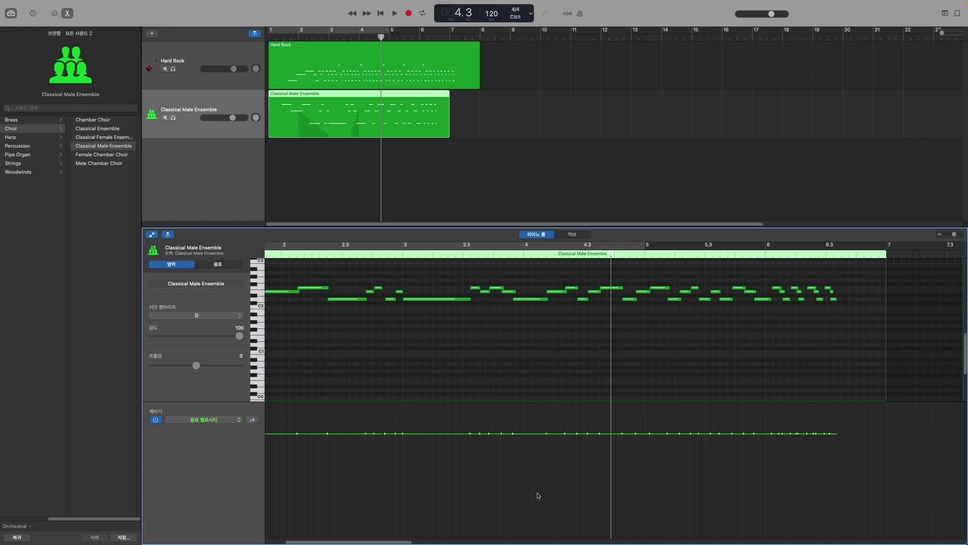
Draw choir note velocities that fall steadily from bar 2 through bar 5 and climb steeply across the final notes in bar 6.
{"action": "scroll", "coordinate": [538, 495], "scroll_direction": "left", "scroll_amount": 5}
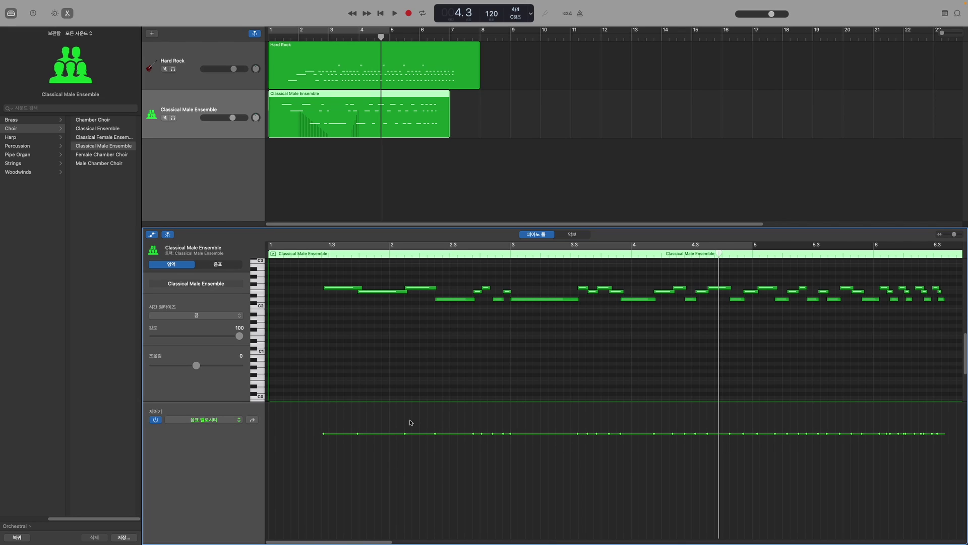
{"action": "mouse_move", "coordinate": [412, 423]}
{"action": "left_click_drag", "start_coordinate": [411, 422], "coordinate": [838, 482]}
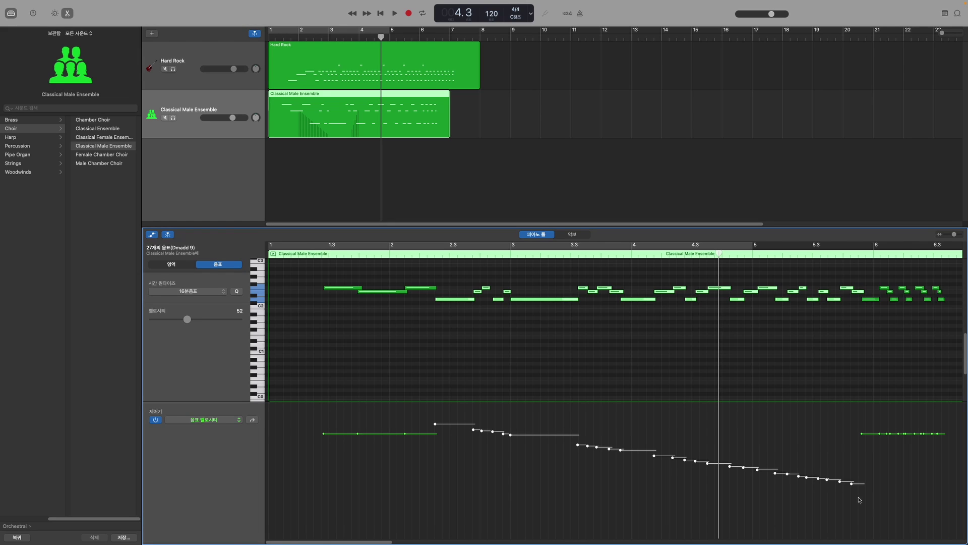
{"action": "left_click_drag", "start_coordinate": [449, 508], "coordinate": [731, 482]}
{"action": "left_click_drag", "start_coordinate": [882, 493], "coordinate": [942, 420]}
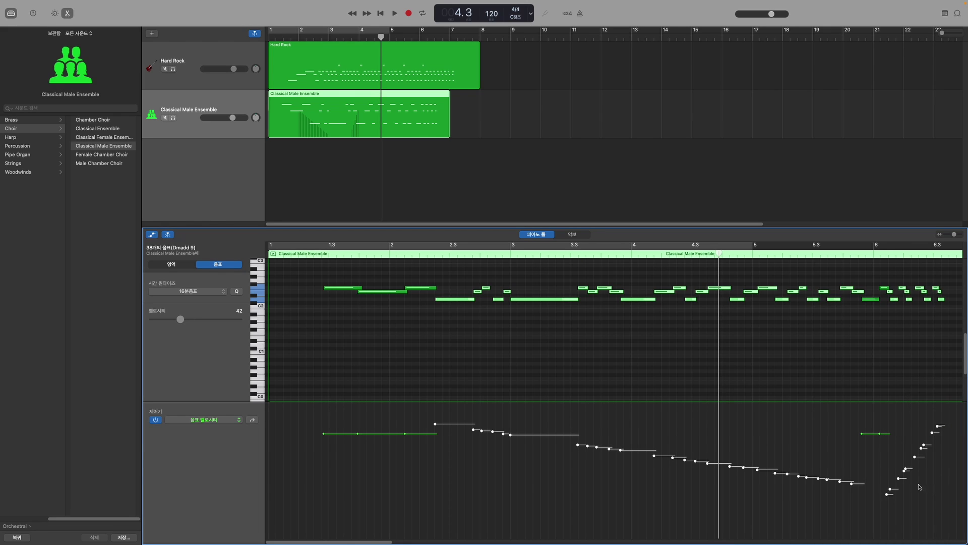
{"action": "left_click", "coordinate": [202, 420]}
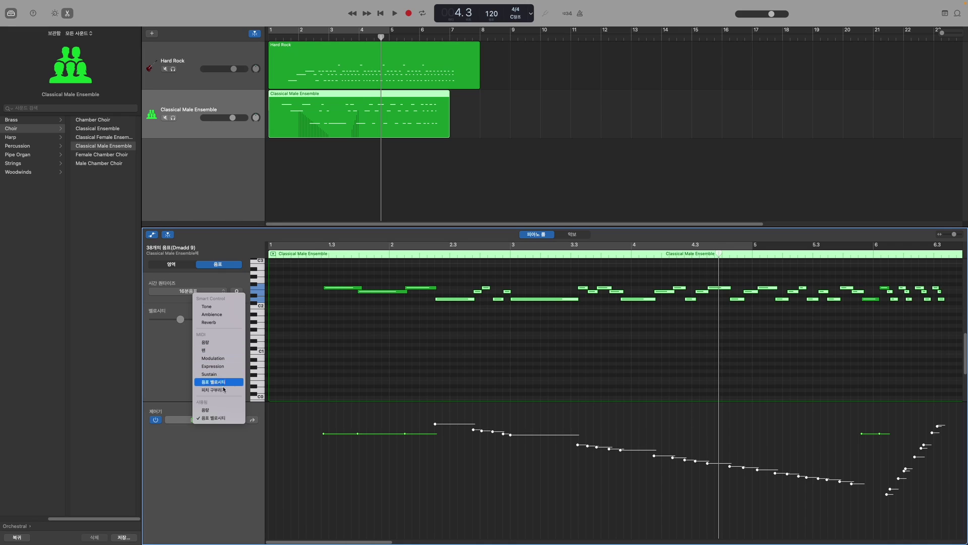
{"action": "left_click", "coordinate": [206, 449]}
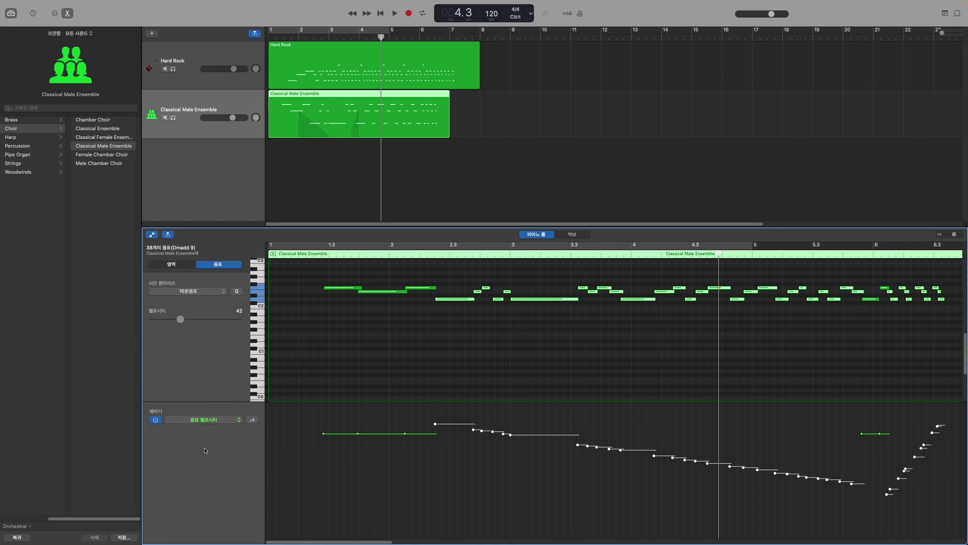